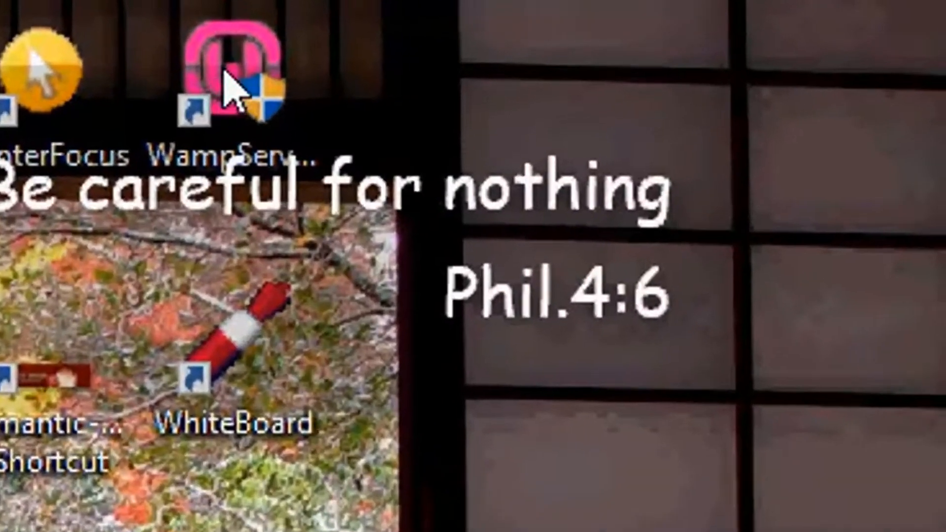
# Start WampServer from the desktop and check its icon among the hidden system tray icons
pyautogui.click(749, 14)
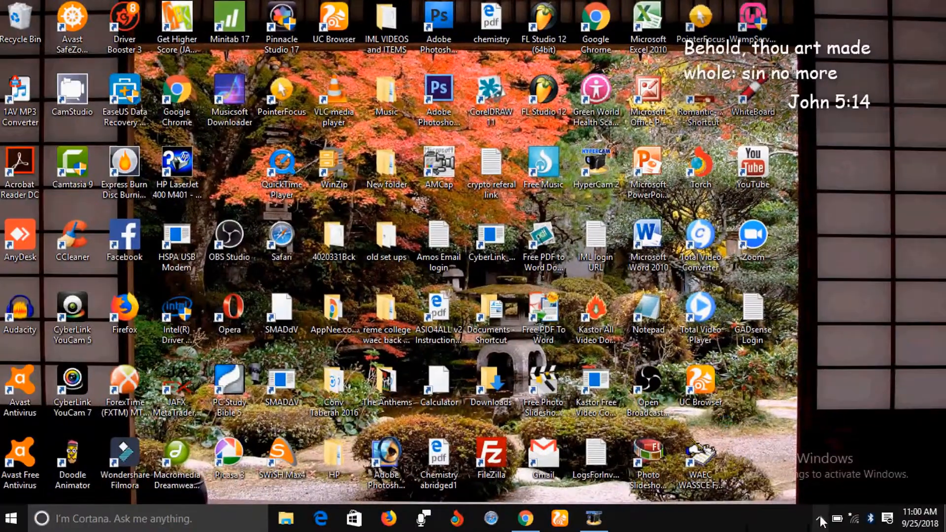
pyautogui.click(820, 520)
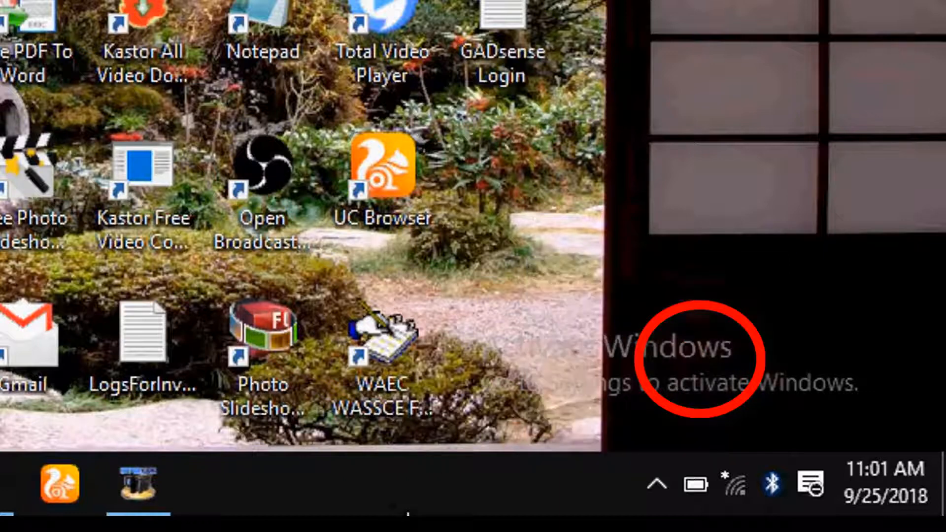
pyautogui.click(657, 486)
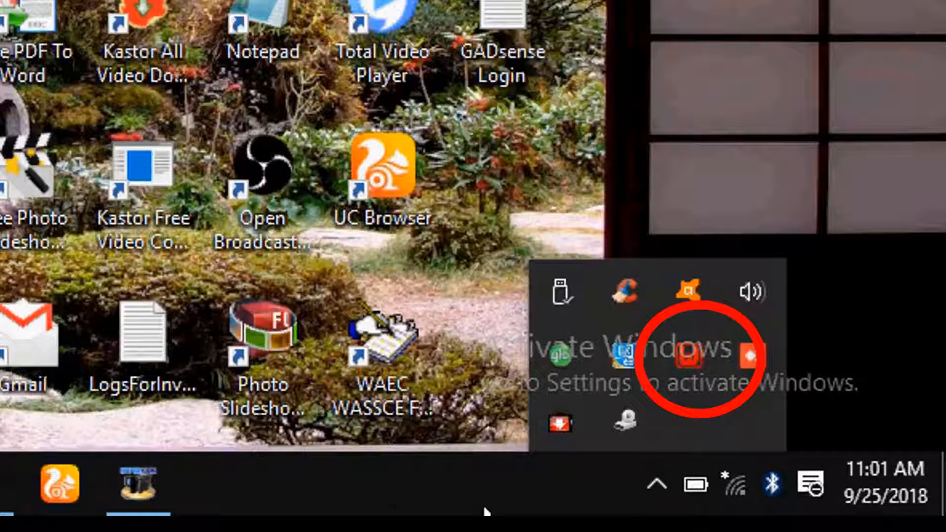
pyautogui.click(485, 510)
pyautogui.click(660, 483)
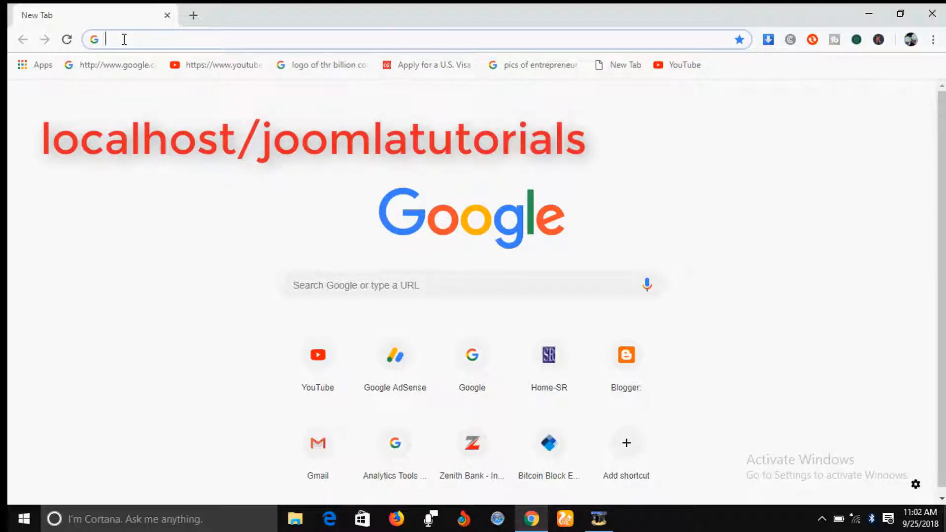
# Open the address localhost/joomlatutorials in the Chrome browser to load the Joomla web installer
pyautogui.write('localhost/')
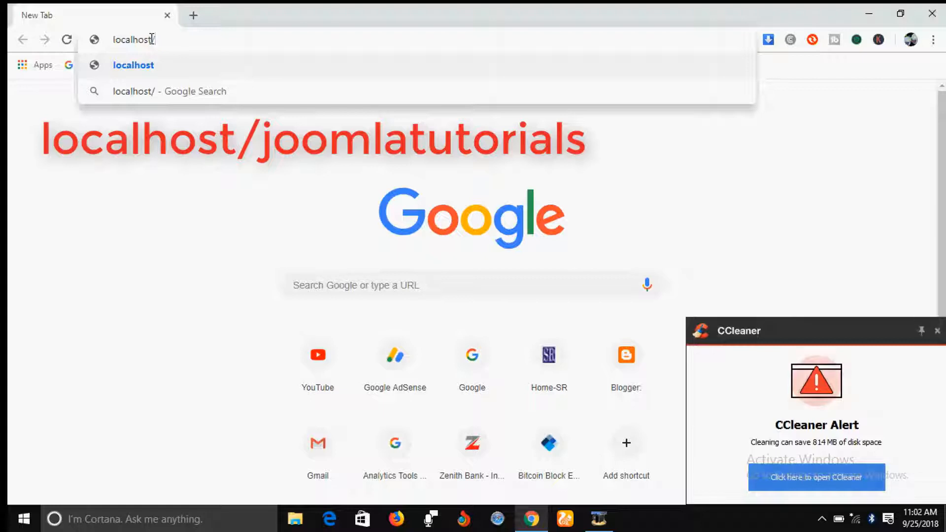
pyautogui.write('j')
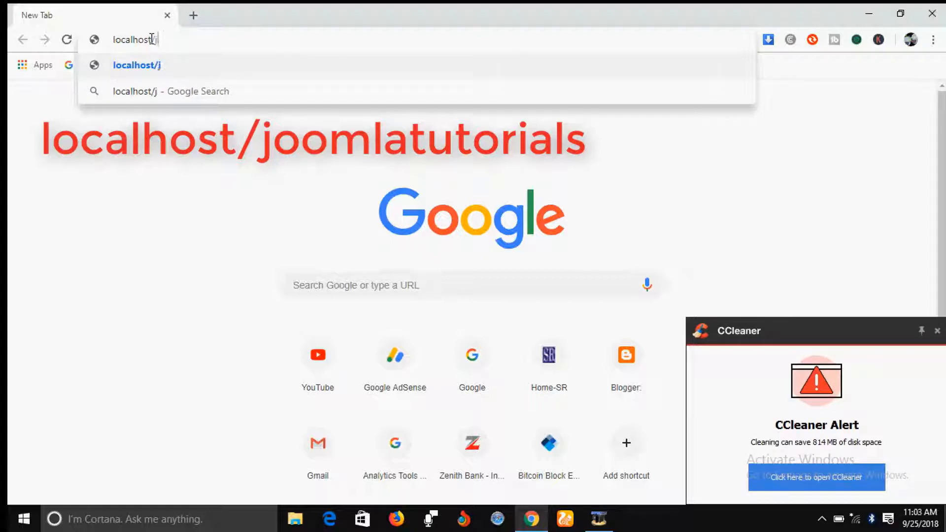
pyautogui.write('oomlat')
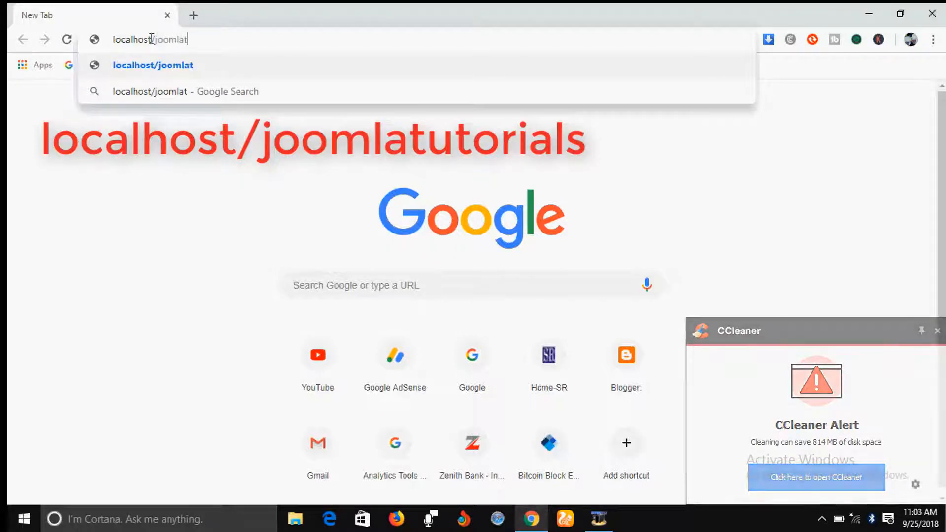
pyautogui.write('i')
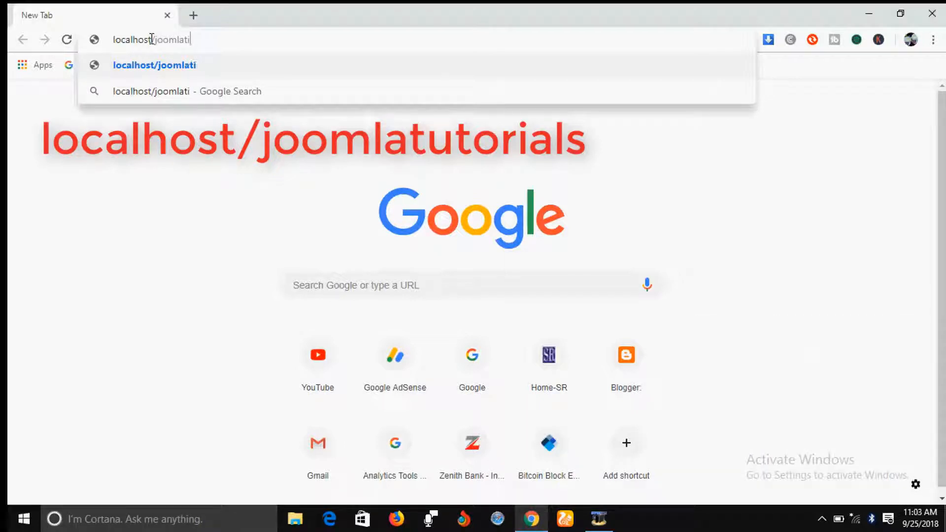
pyautogui.press('BackSpace')
pyautogui.write('utor')
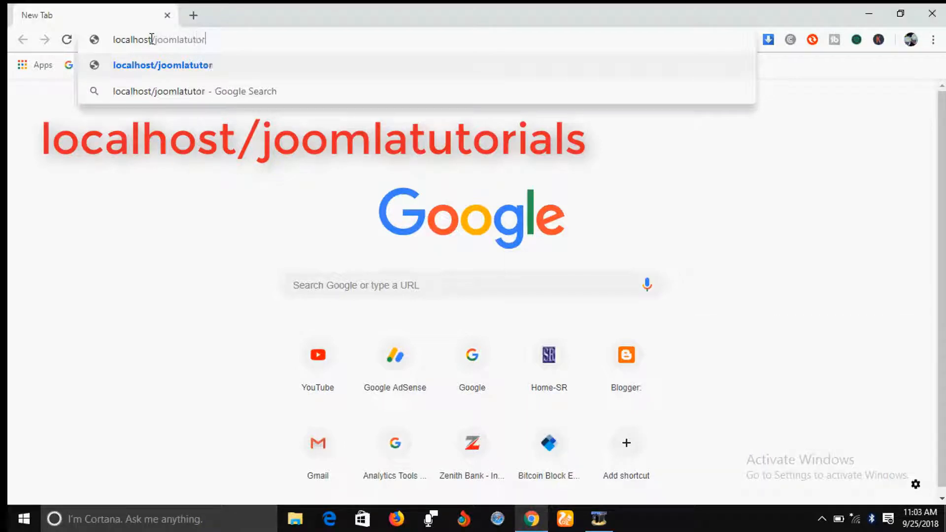
pyautogui.write('ial')
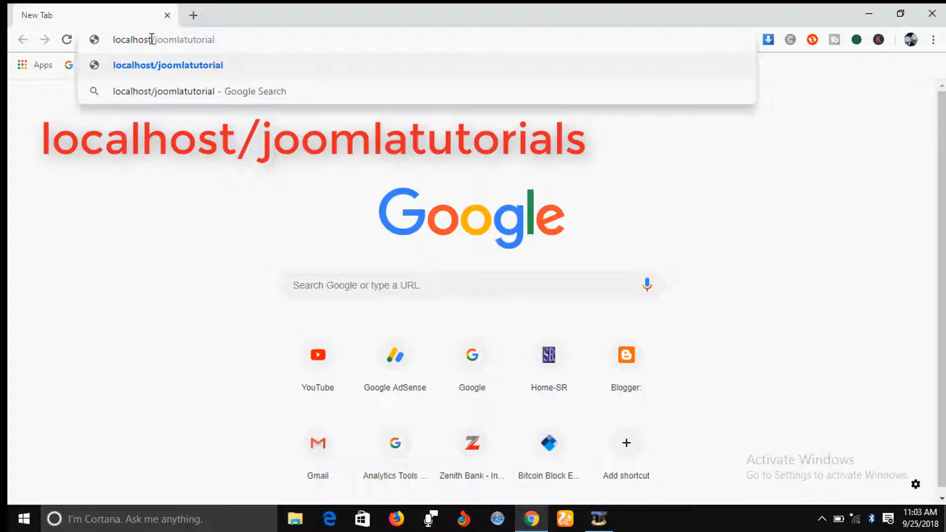
pyautogui.write('s')
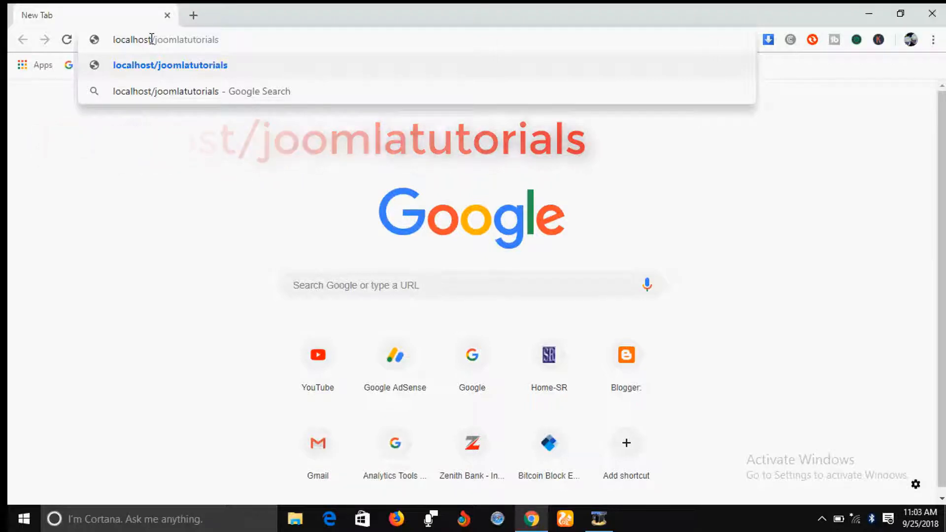
pyautogui.press('Return')
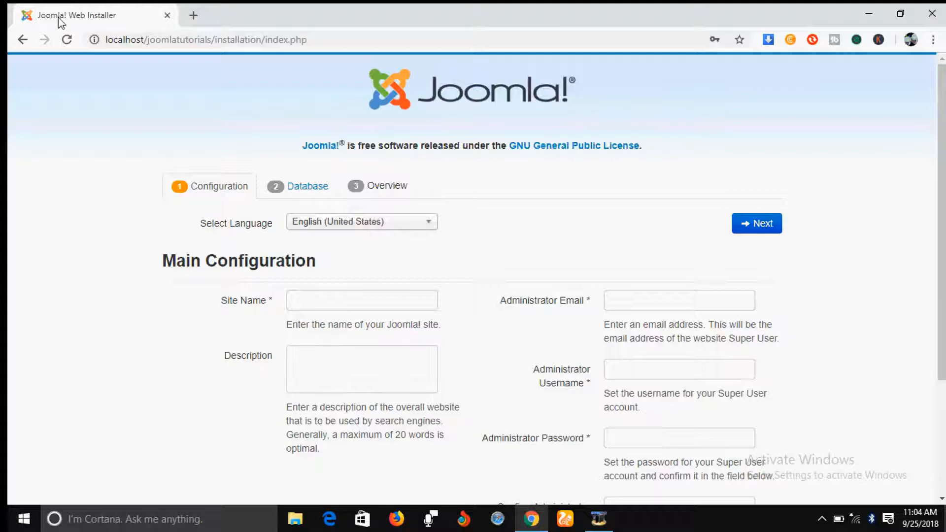
# Enter "joomla tutorials" as the site name in the main configuration
pyautogui.click(298, 302)
pyautogui.write('jo')
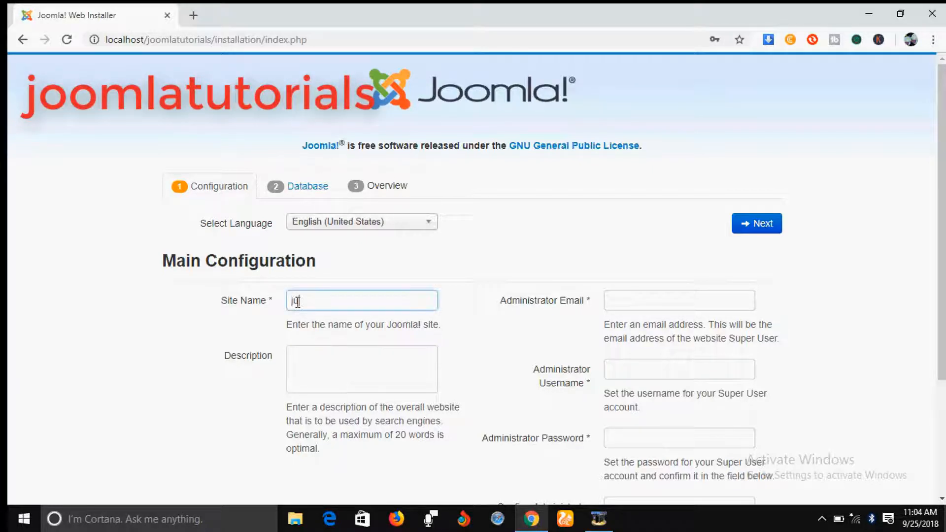
pyautogui.write('omla tutorials')
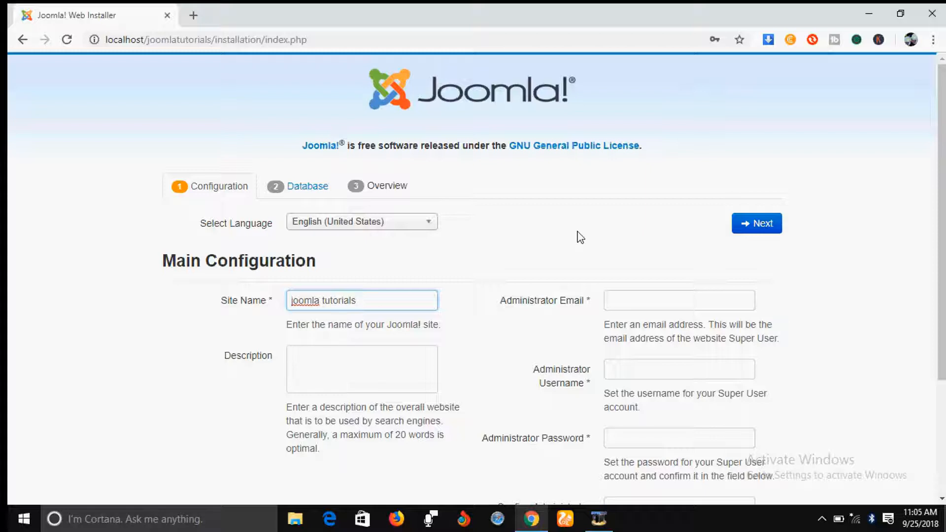
# Fill in the administrator's e-mail address in the main configuration
pyautogui.click(625, 298)
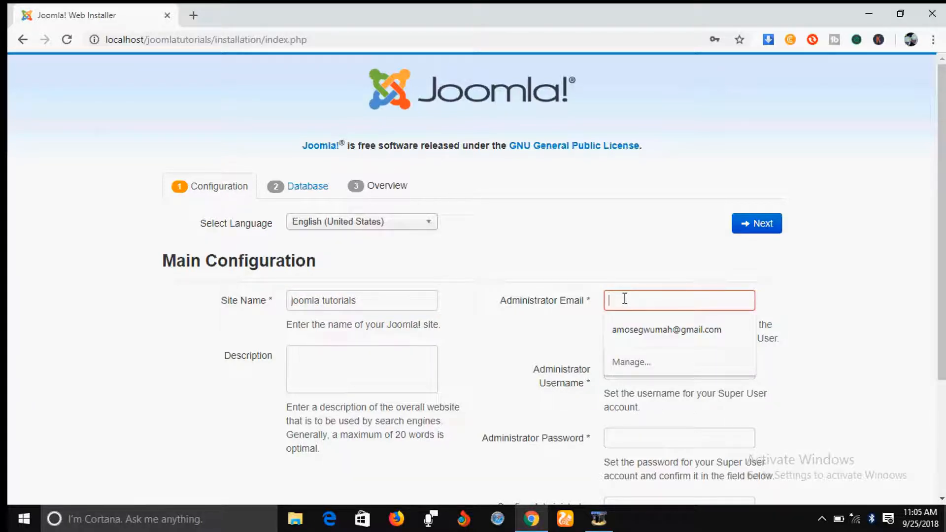
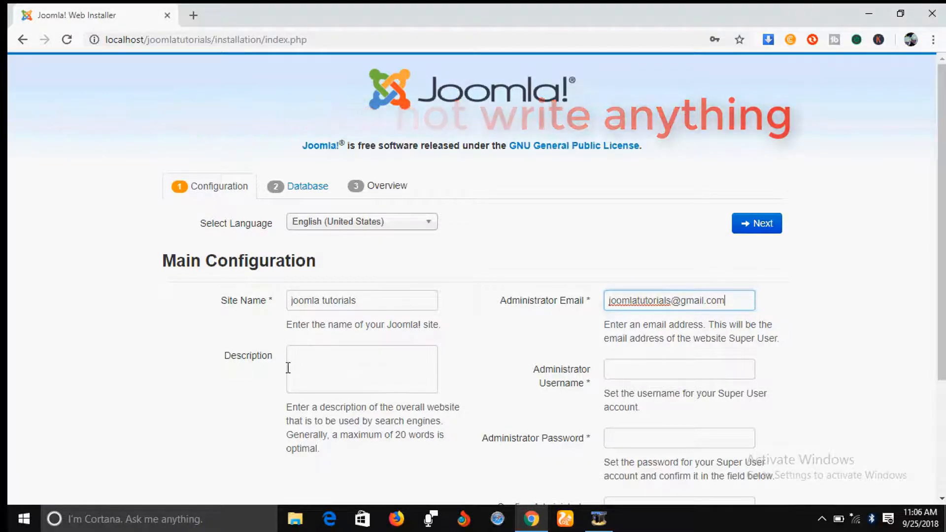
# Set the administrator username to "admin" for the Super User account
pyautogui.click(629, 369)
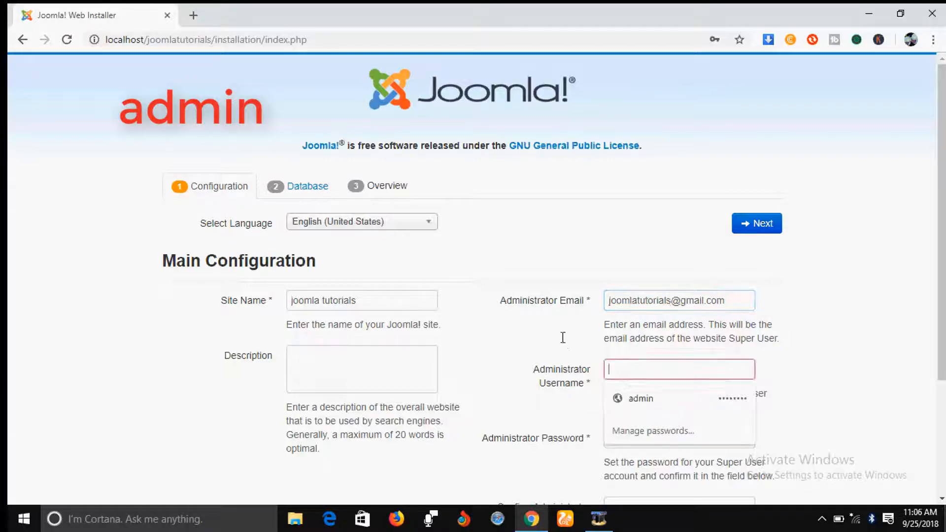
pyautogui.write('admin')
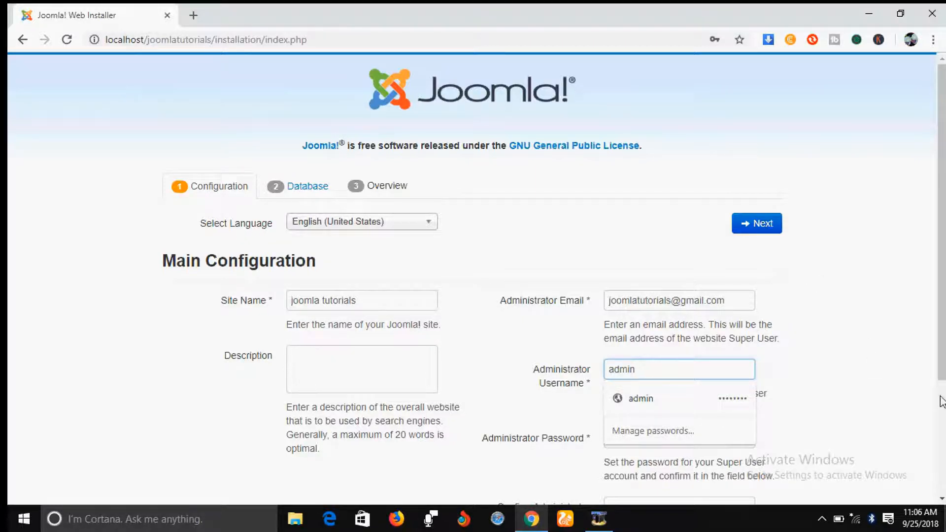
# Enter the administrator password for the Super User account
pyautogui.moveTo(943, 312); pyautogui.dragTo(942, 361)
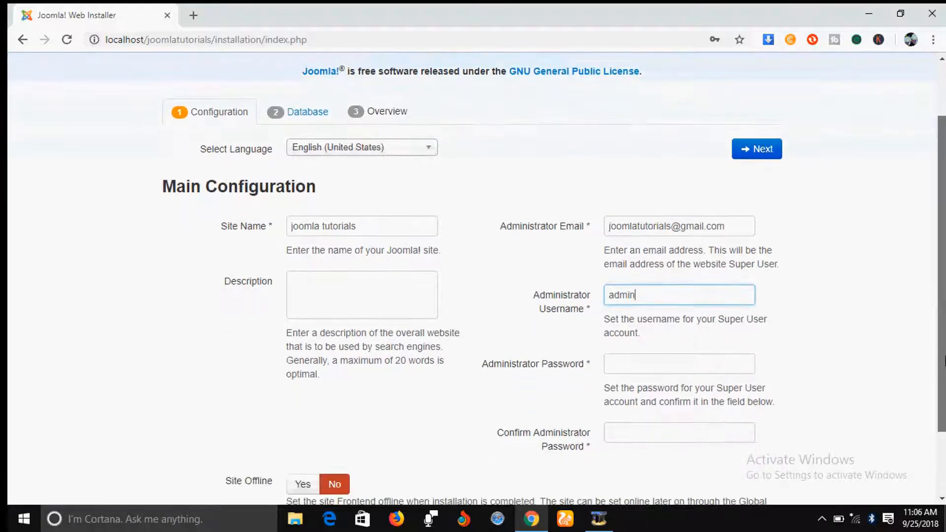
pyautogui.click(611, 365)
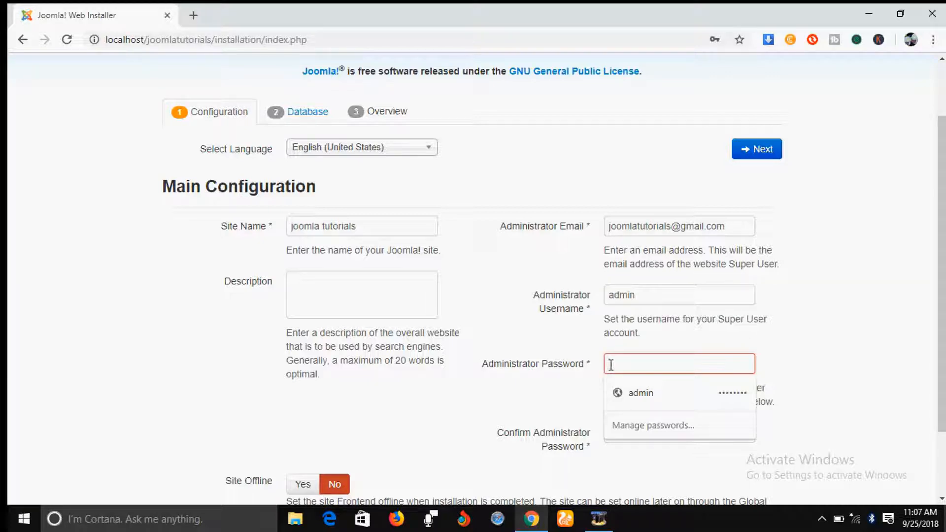
pyautogui.click(611, 364)
pyautogui.write('••')
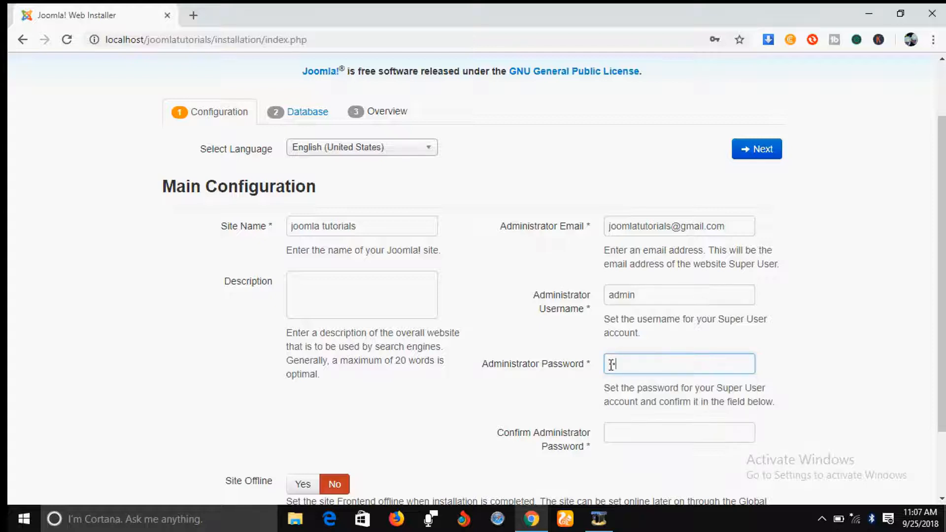
pyautogui.write('•')
pyautogui.press('BackSpace')
pyautogui.press('BackSpace')
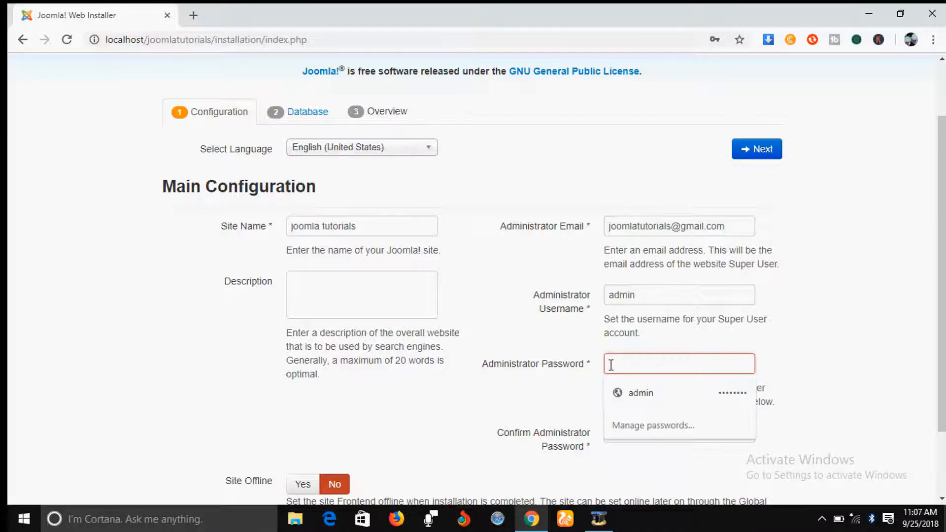
pyautogui.write('•••••')
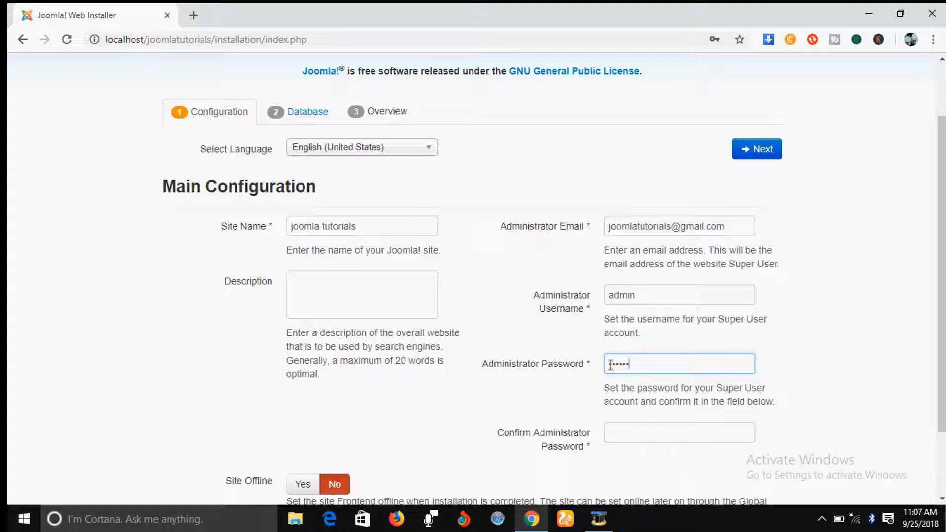
# Repeat the password in the administrator password confirmation and continue to the database configuration
pyautogui.scroll(-1, 823, 341)
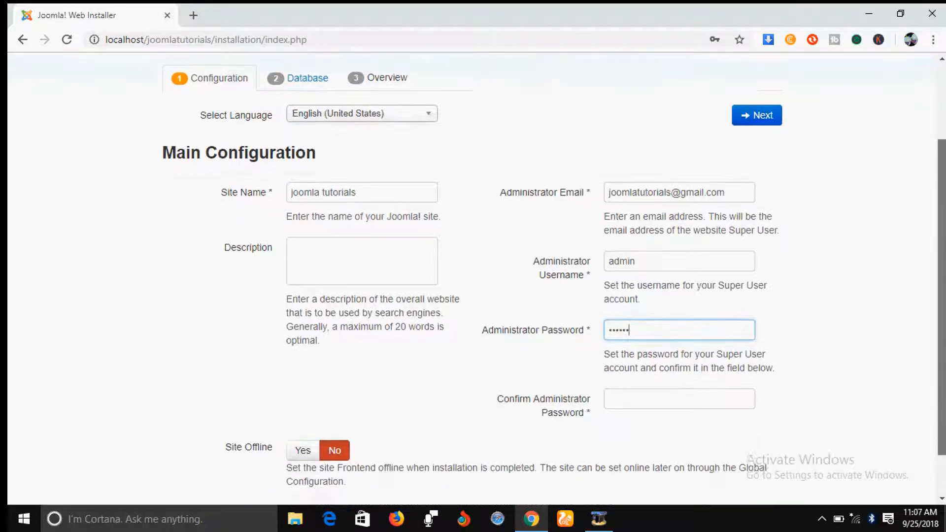
pyautogui.click(620, 371)
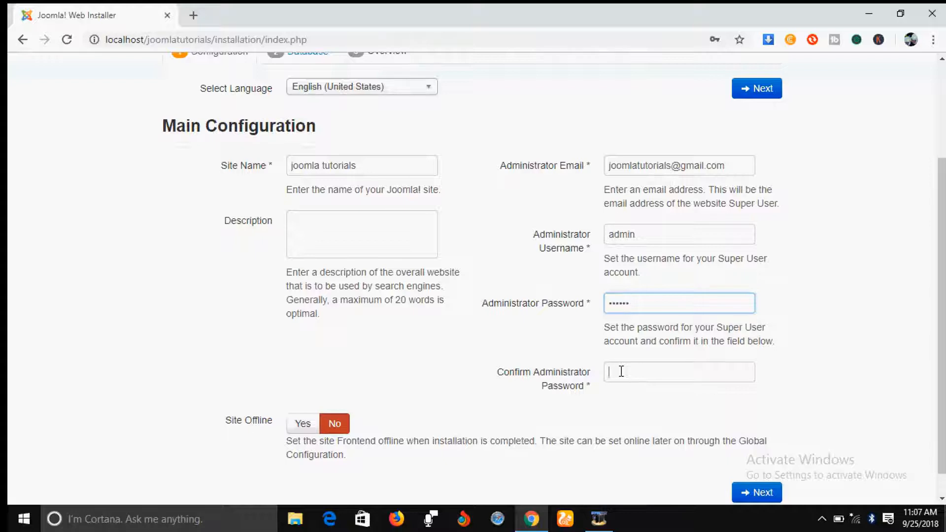
pyautogui.write('•••••')
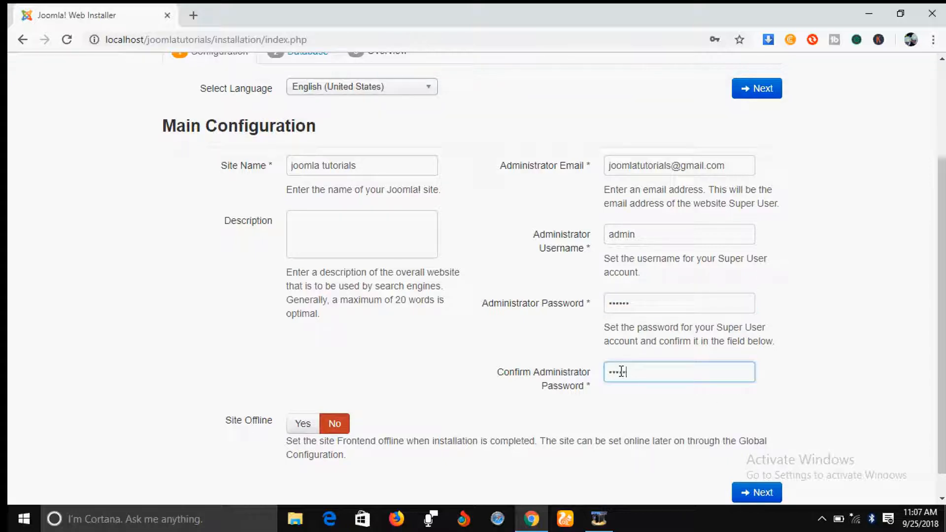
pyautogui.moveTo(619, 372); pyautogui.dragTo(809, 355)
pyautogui.scroll(-1, 942, 261)
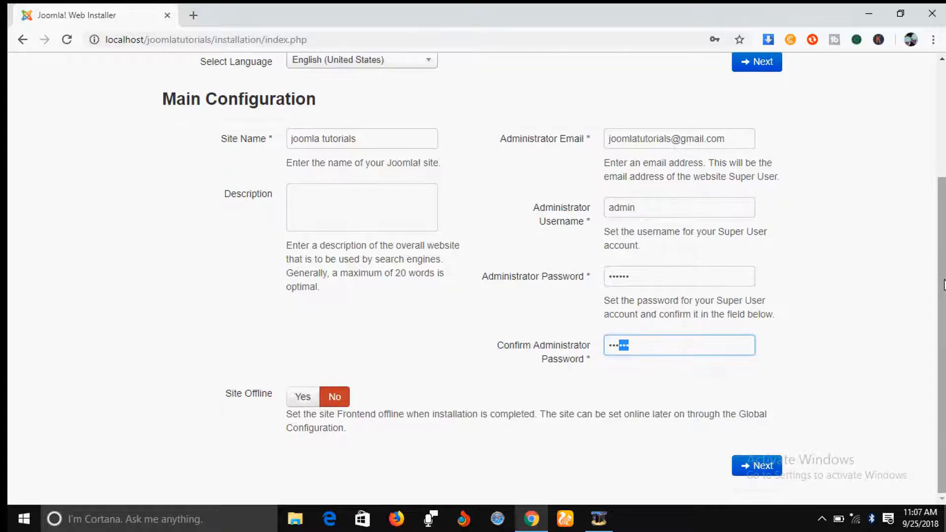
pyautogui.click(753, 466)
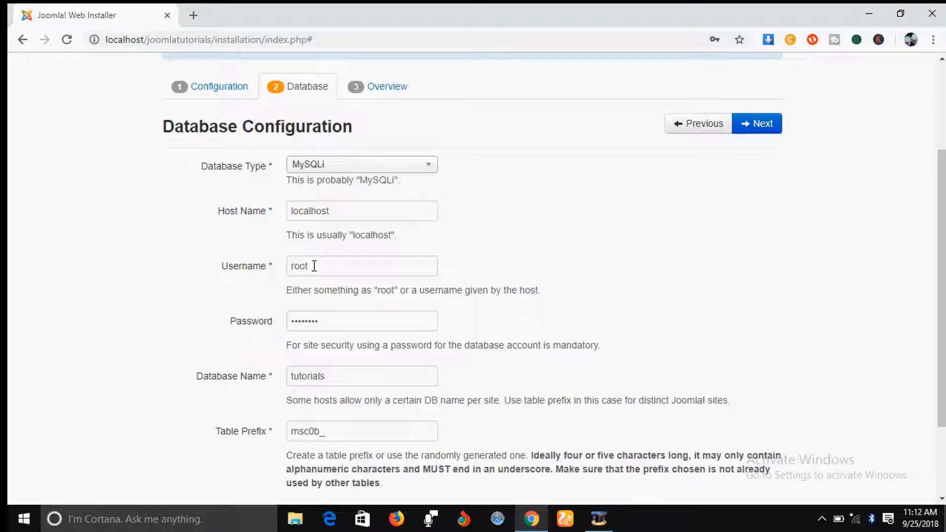
# Clear the database account's password in the database configuration so that it is left blank
pyautogui.click(330, 318)
pyautogui.press('BackSpace')
pyautogui.press('BackSpace')
pyautogui.press('BackSpace')
pyautogui.press('BackSpace')
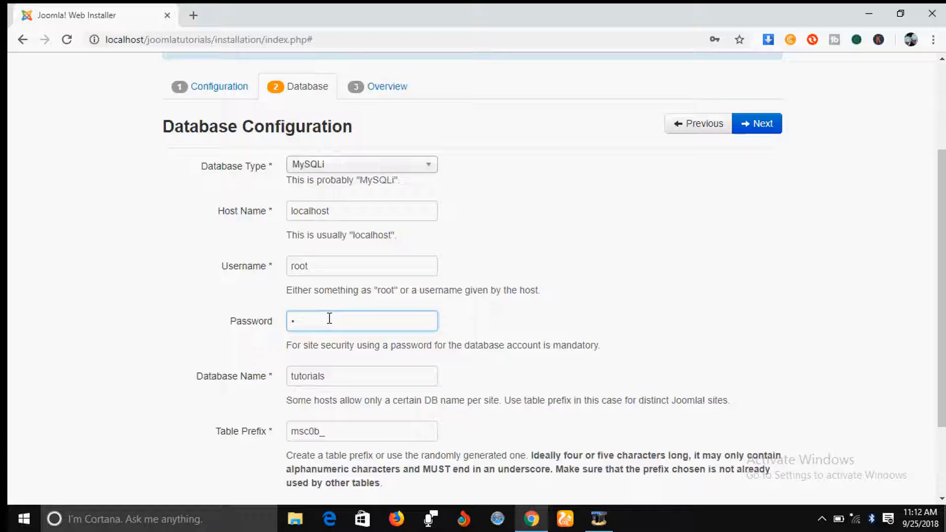
pyautogui.press('BackSpace')
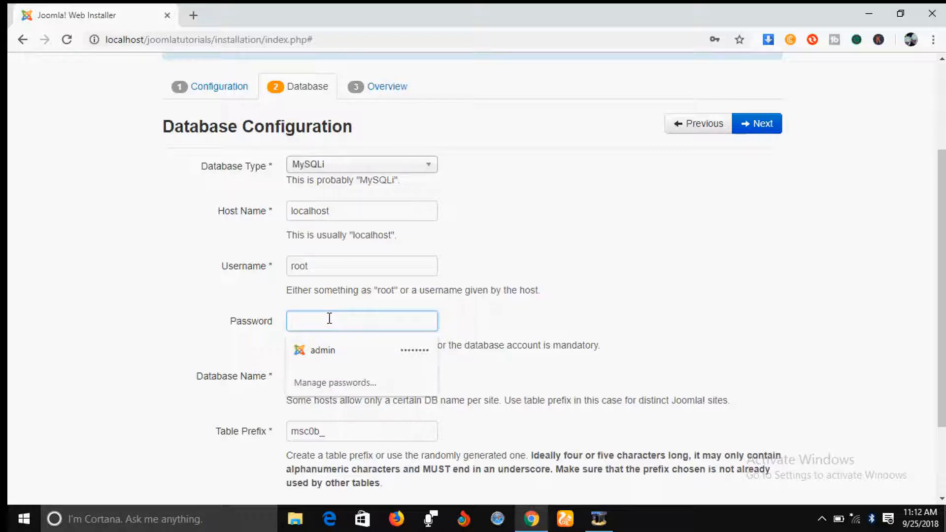
pyautogui.click(730, 247)
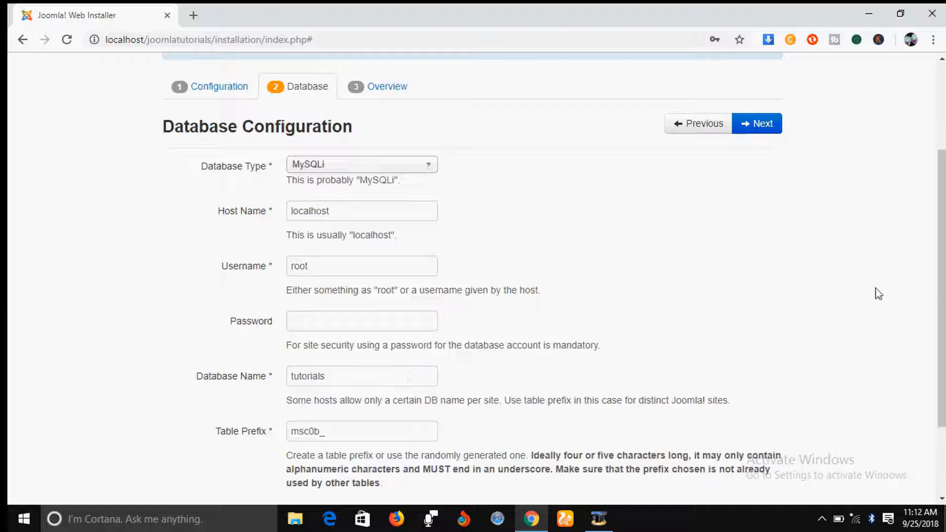
pyautogui.moveTo(941, 208); pyautogui.dragTo(941, 294)
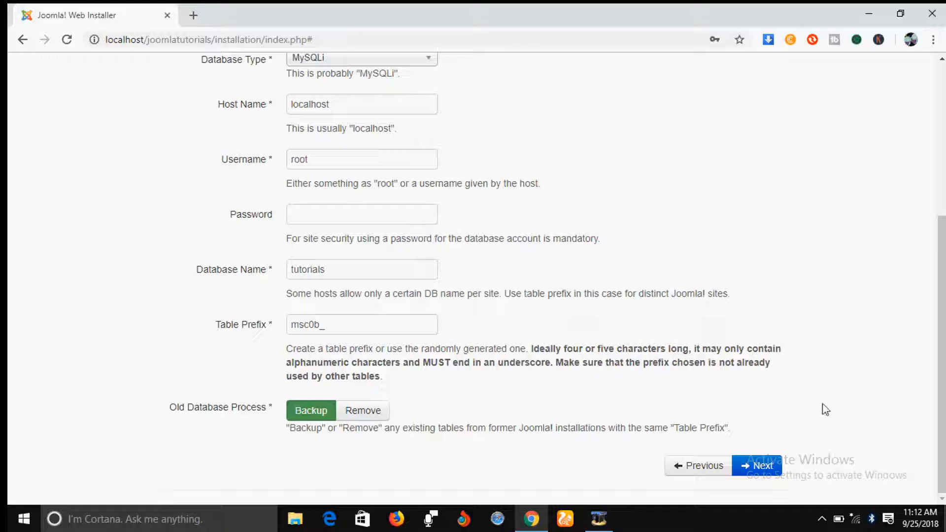
# Submit the database configuration and install Joomla with the Learn Joomla English (GB) sample data
pyautogui.click(763, 464)
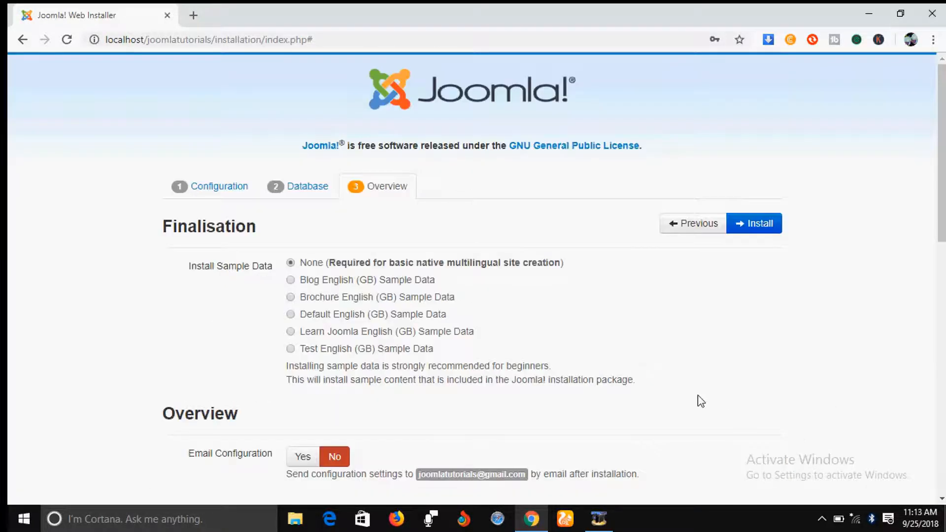
pyautogui.click(290, 332)
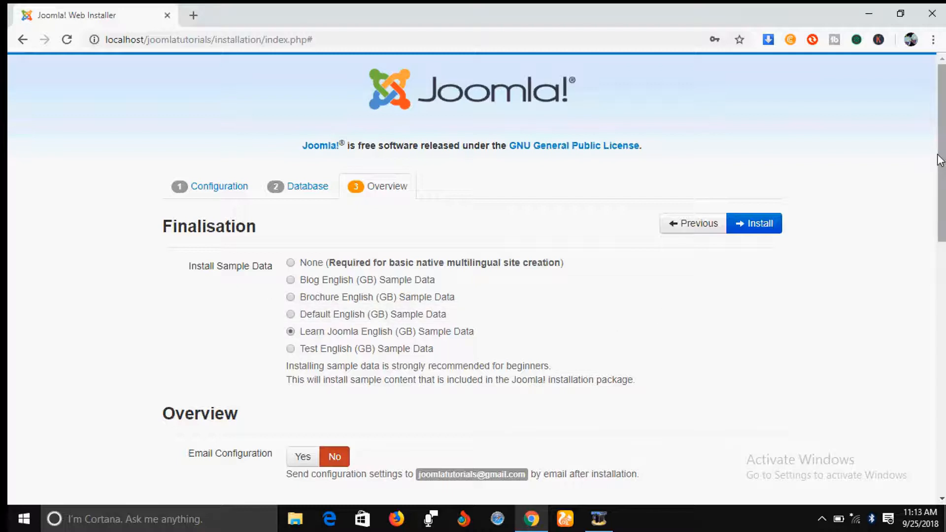
pyautogui.moveTo(940, 160); pyautogui.dragTo(941, 213)
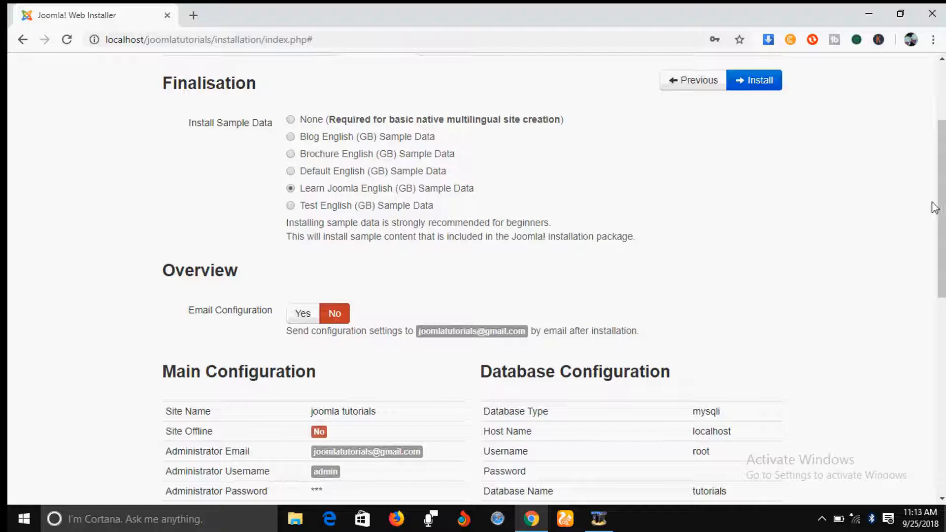
pyautogui.moveTo(943, 177); pyautogui.dragTo(942, 392)
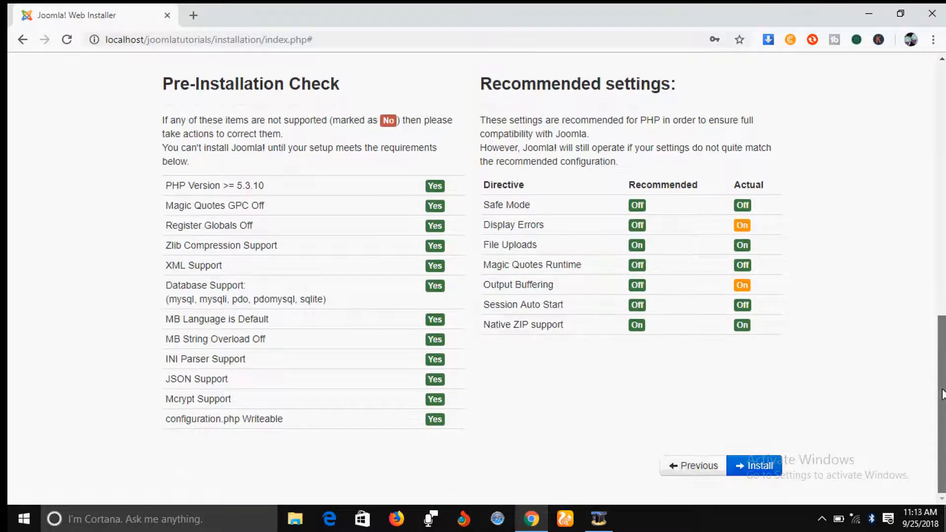
pyautogui.click(754, 464)
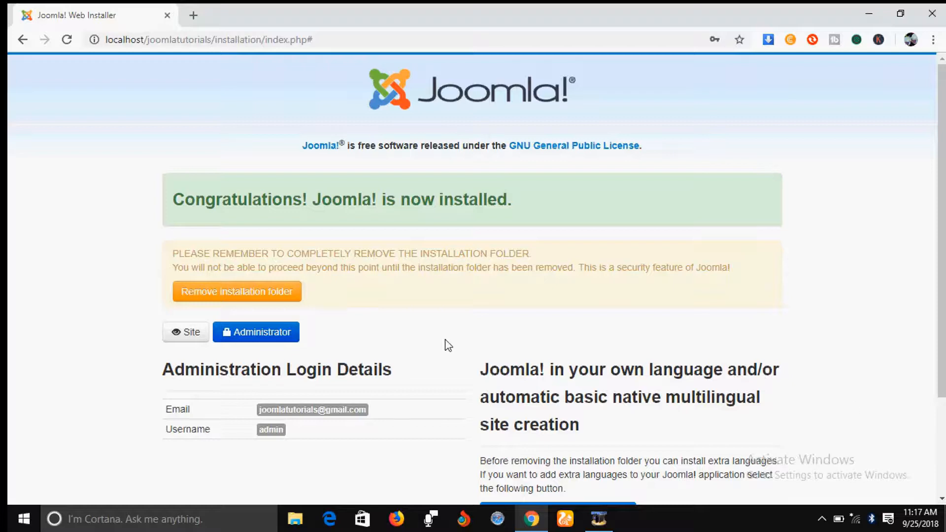
# Remove the installation folder and open the site's administrator login page
pyautogui.click(250, 294)
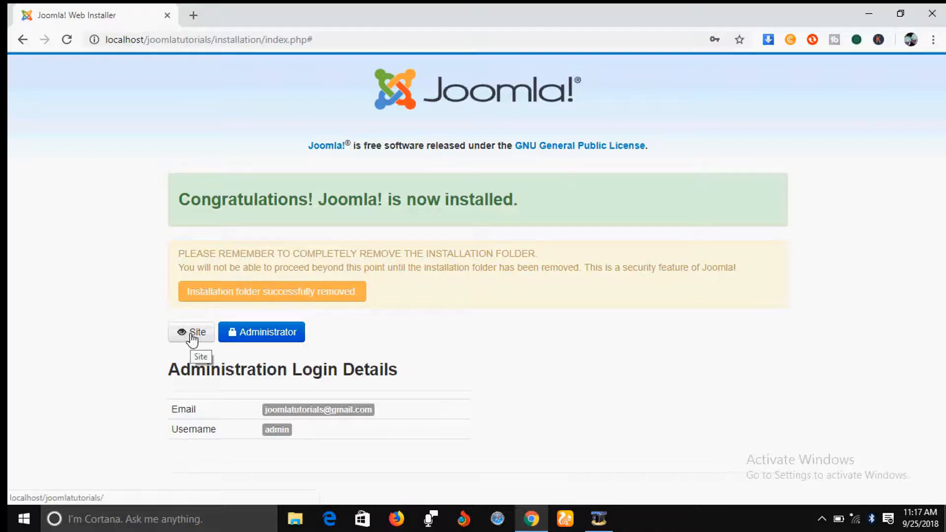
pyautogui.click(270, 335)
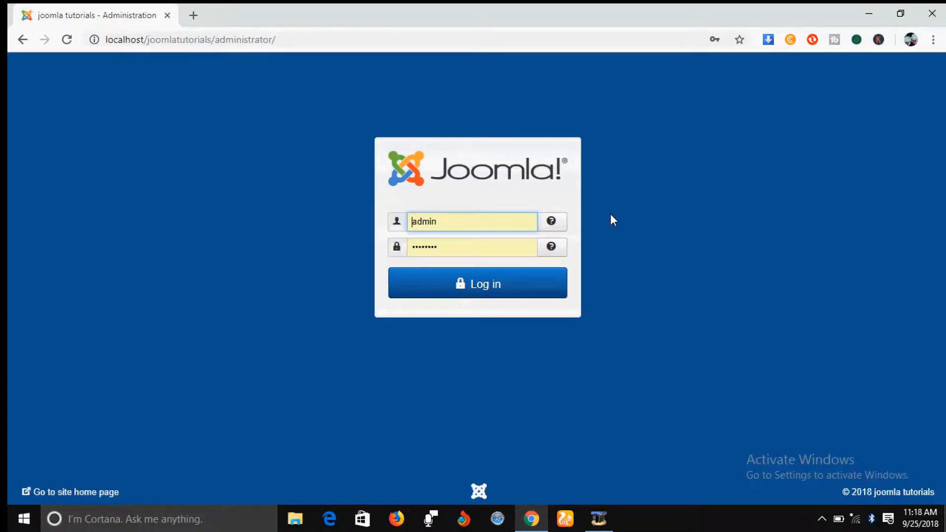
# Replace the prefilled password with the administrator password, log in as admin, and dismiss the browser's offer to update the saved password
pyautogui.click(439, 248)
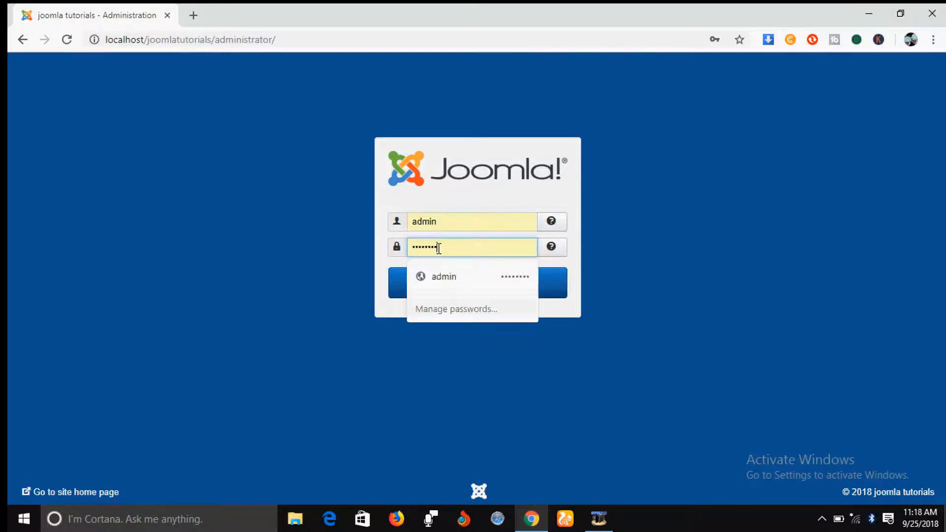
pyautogui.press('BackSpace')
pyautogui.press('BackSpace')
pyautogui.press('BackSpace')
pyautogui.press('BackSpace')
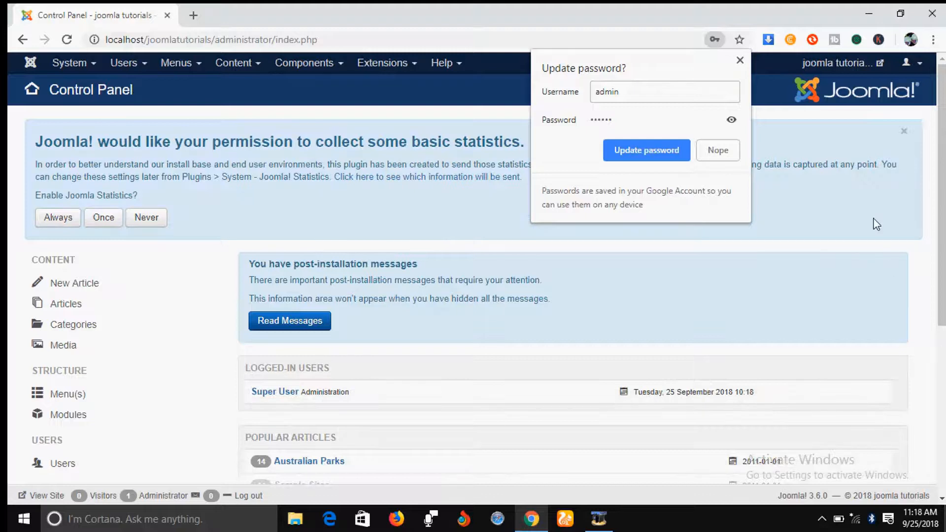
pyautogui.click(739, 59)
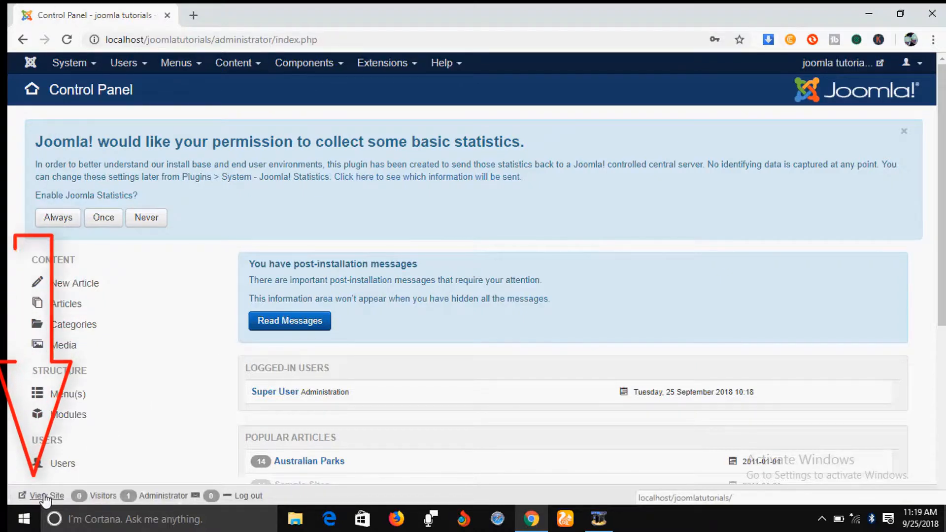
# Open the public site from the administrator control panel and look over its home page
pyautogui.click(44, 496)
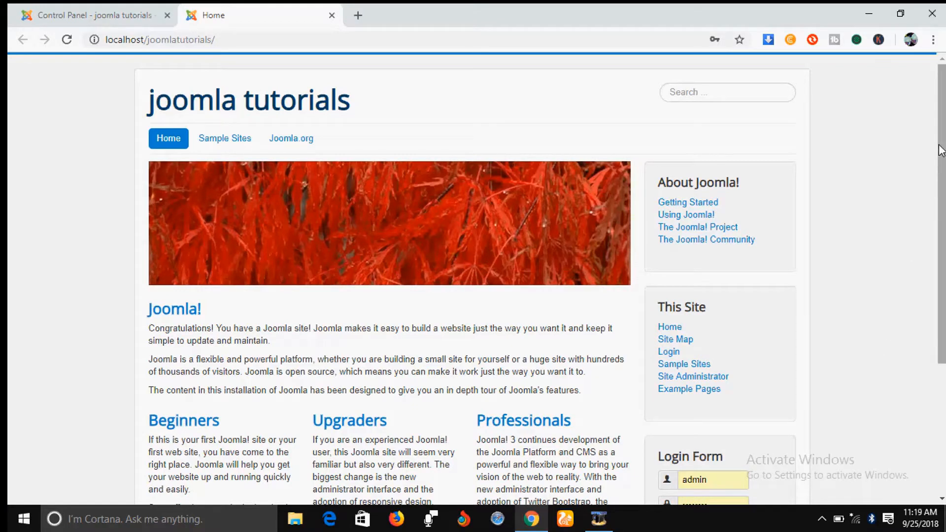
pyautogui.moveTo(942, 150)
pyautogui.mouseDown()
pyautogui.moveTo(942, 291)
pyautogui.moveTo(942, 138)
pyautogui.mouseUp()
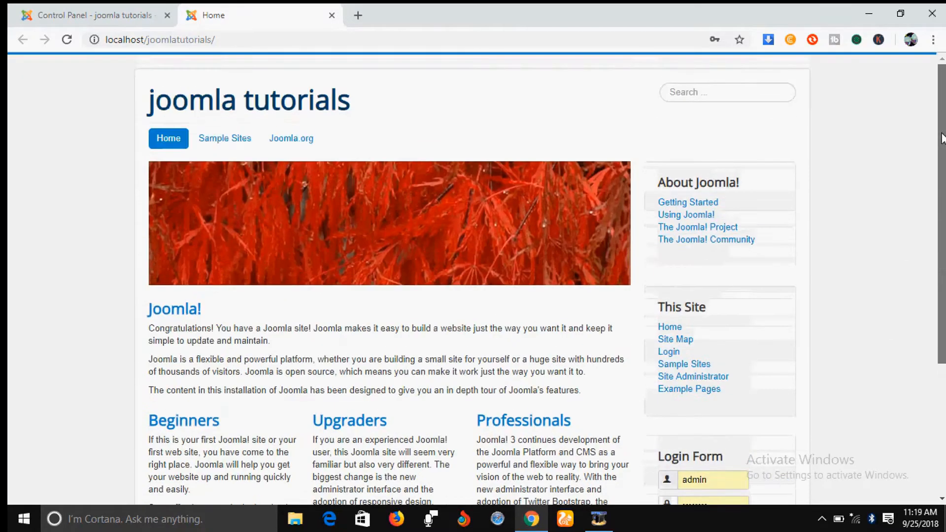